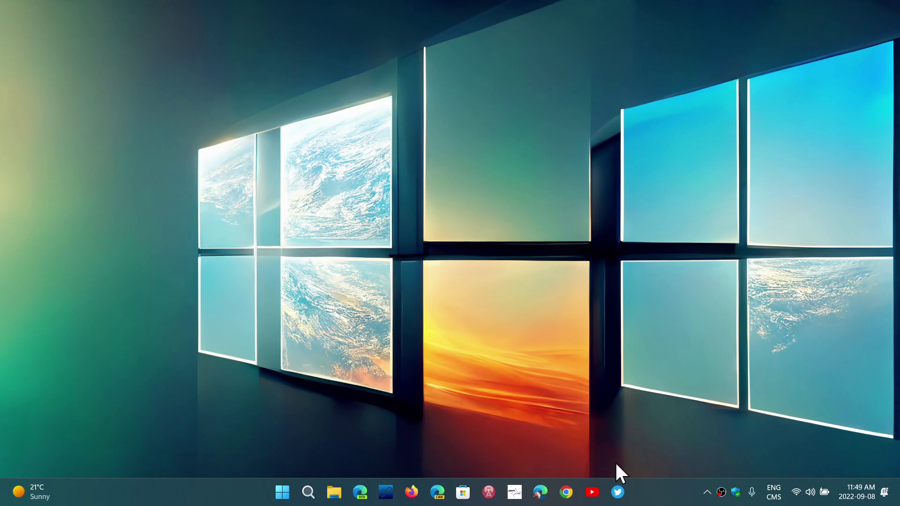
Load hp.com in Edge, accept the cookie notice, and expand the menu's Support section.
click(361, 493)
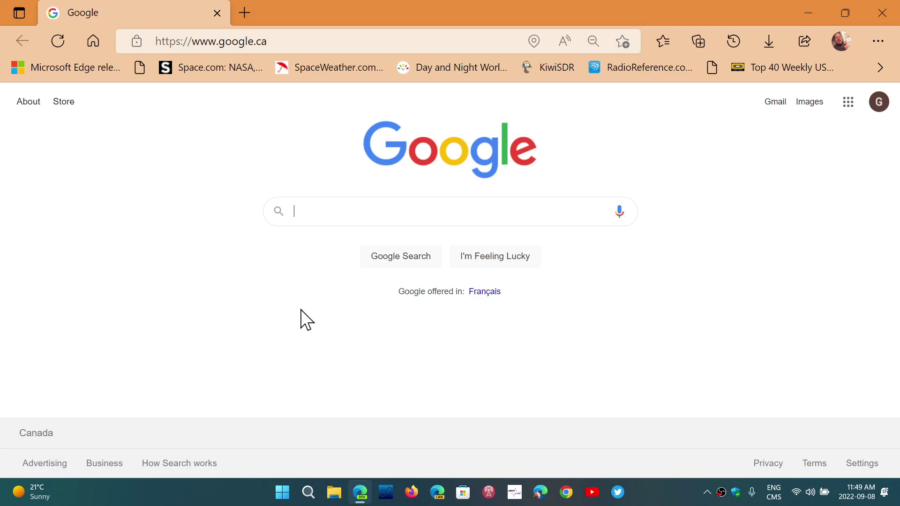
click(282, 41)
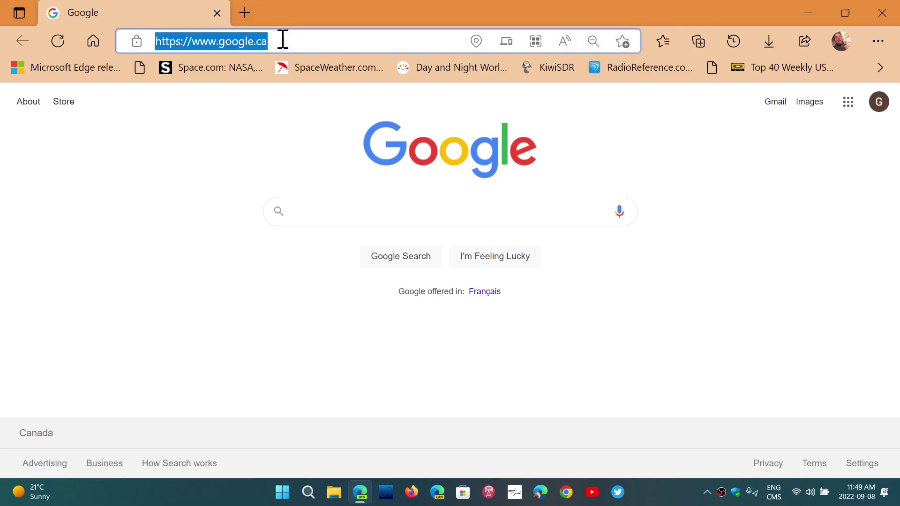
text(hp.com/ca-en/hom)
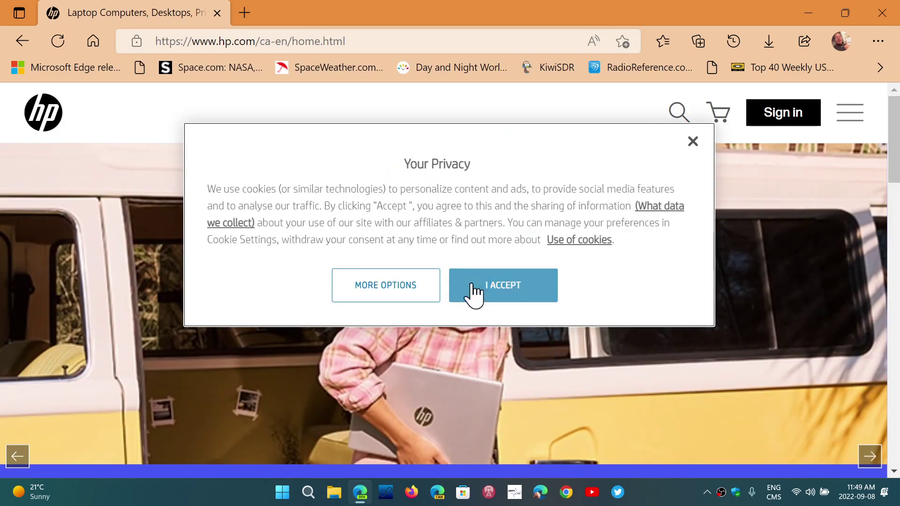
click(509, 289)
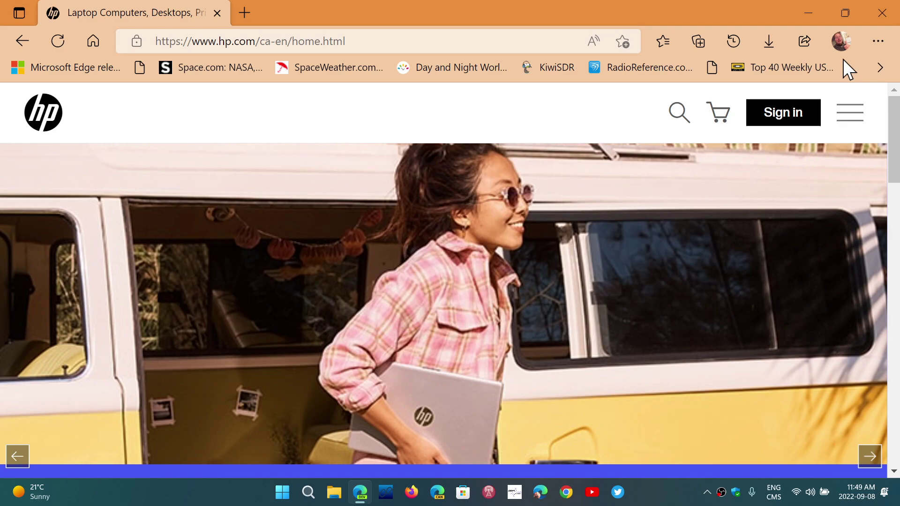
click(851, 113)
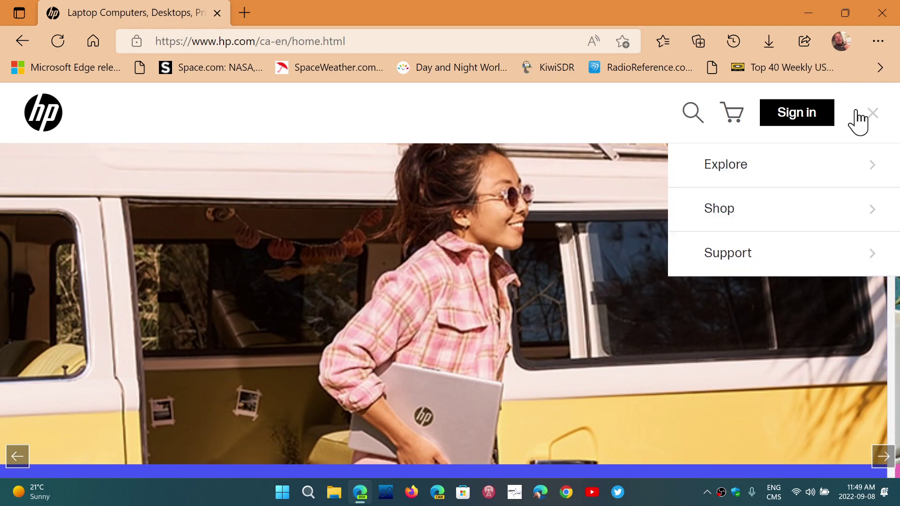
click(766, 253)
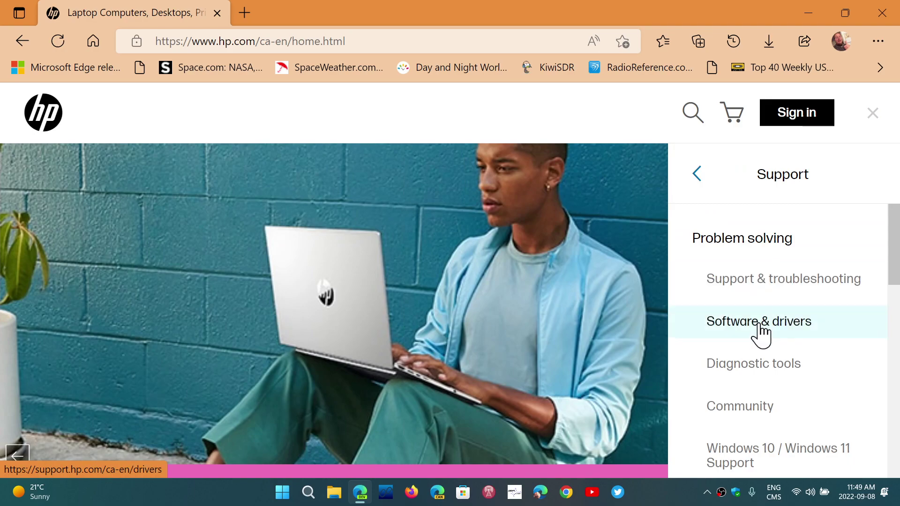
Go to HP's Software & drivers product-identification page.
click(761, 331)
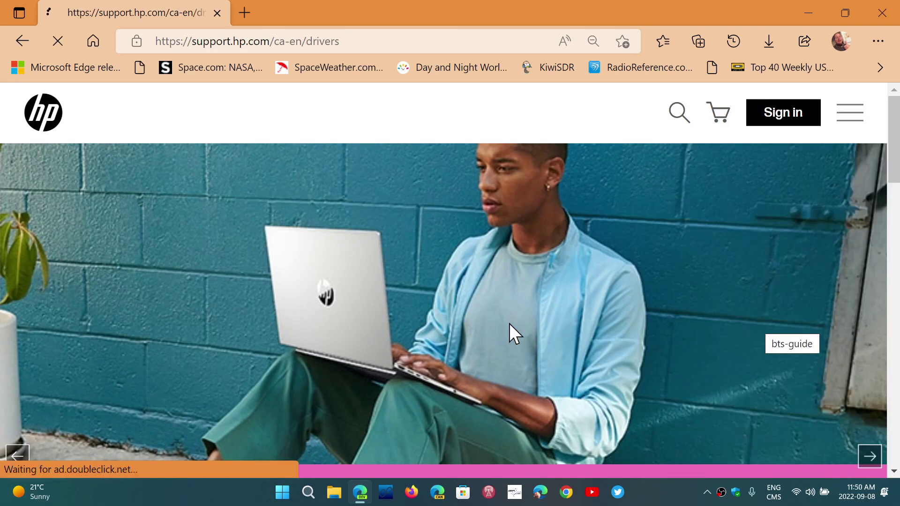
scroll(510, 324, down, 3)
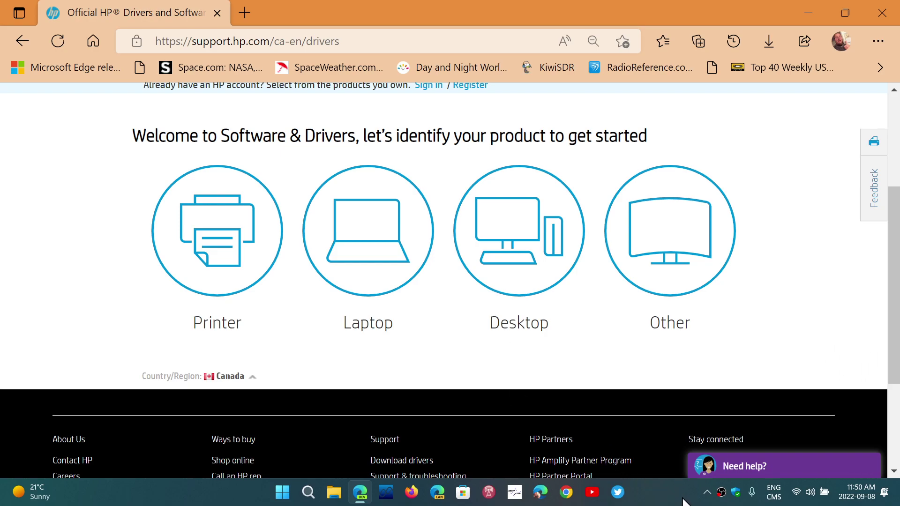
Launch Microsoft Store from the taskbar.
click(464, 492)
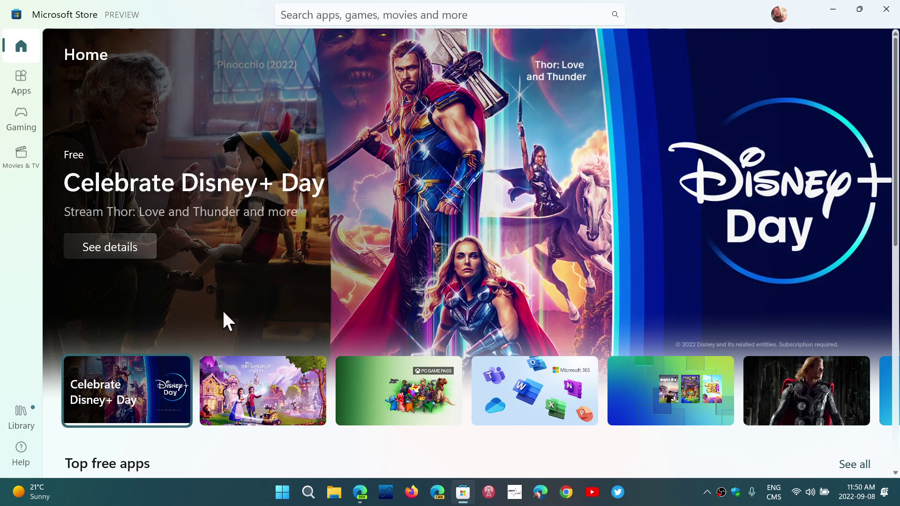
Run Get updates in the Store Library, install the Phone Link update, then close the Store.
click(21, 417)
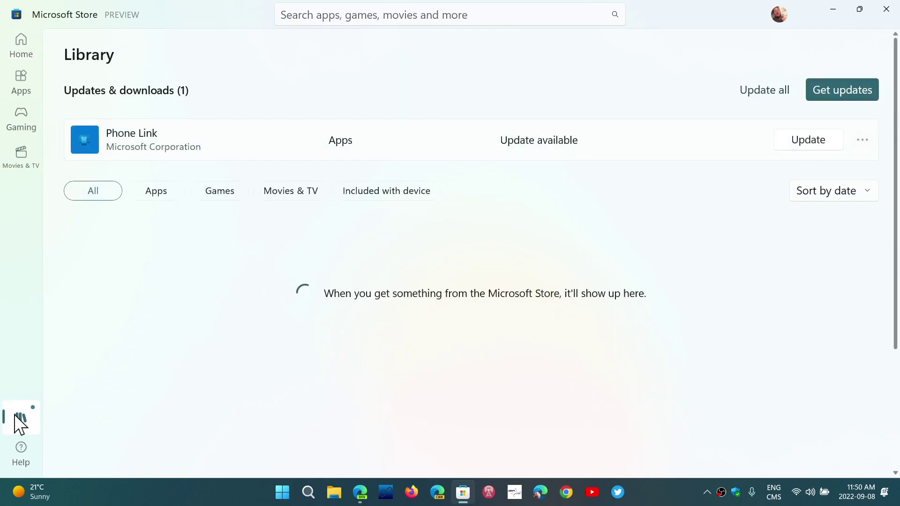
click(845, 91)
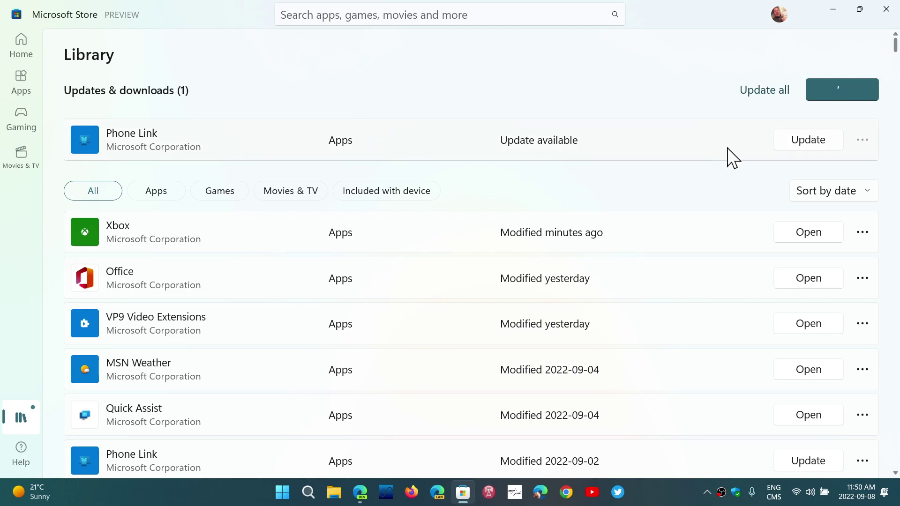
click(808, 140)
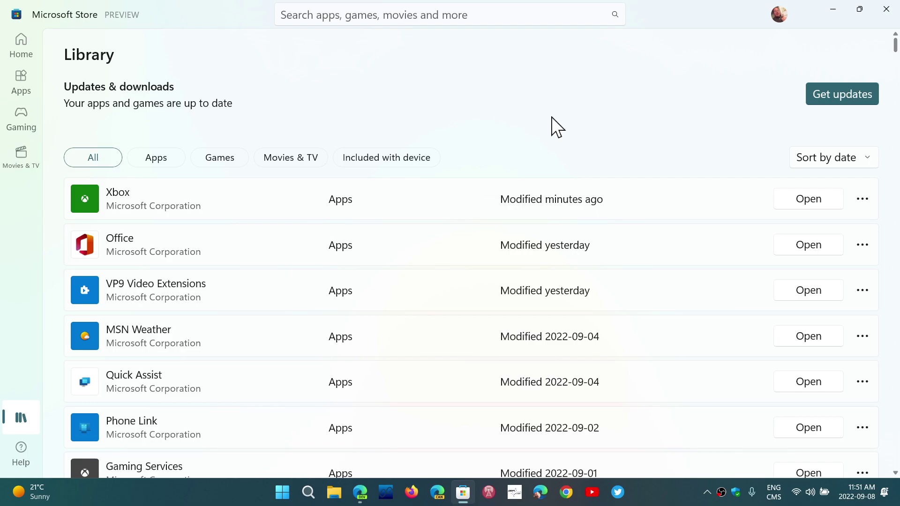
click(887, 11)
Close the Edge window showing the HP Software & Drivers page.
click(887, 14)
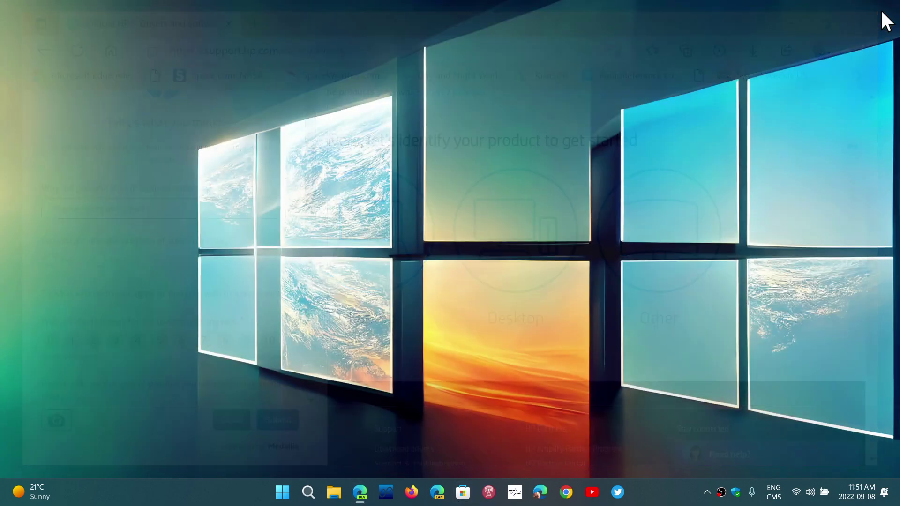